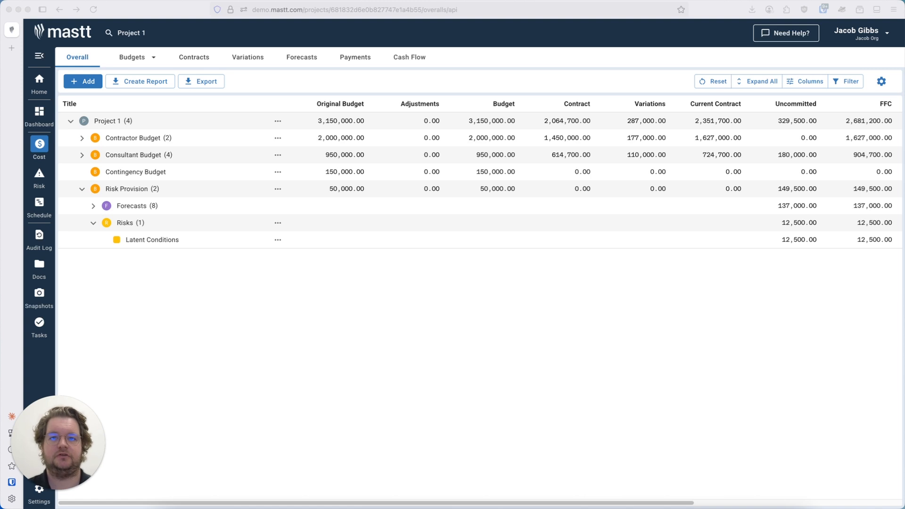
- Expand the Forecasts group under Risk Provision and compare the forecasts register with the overall Uncommitted and FFC columns
left_click(499, 327)
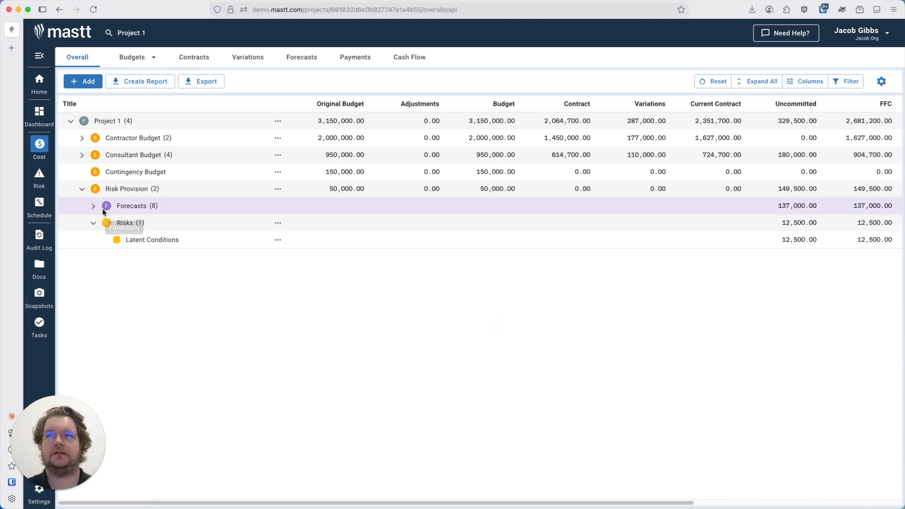
left_click(93, 205)
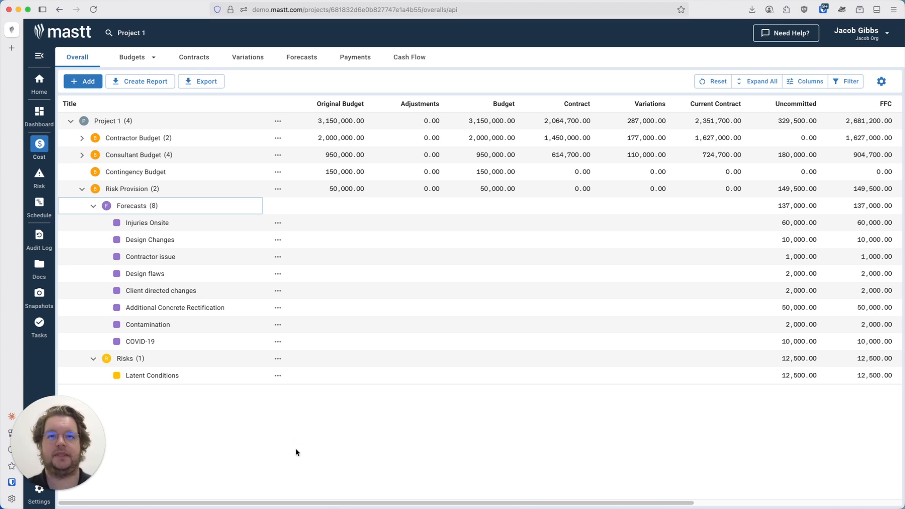
left_click(298, 59)
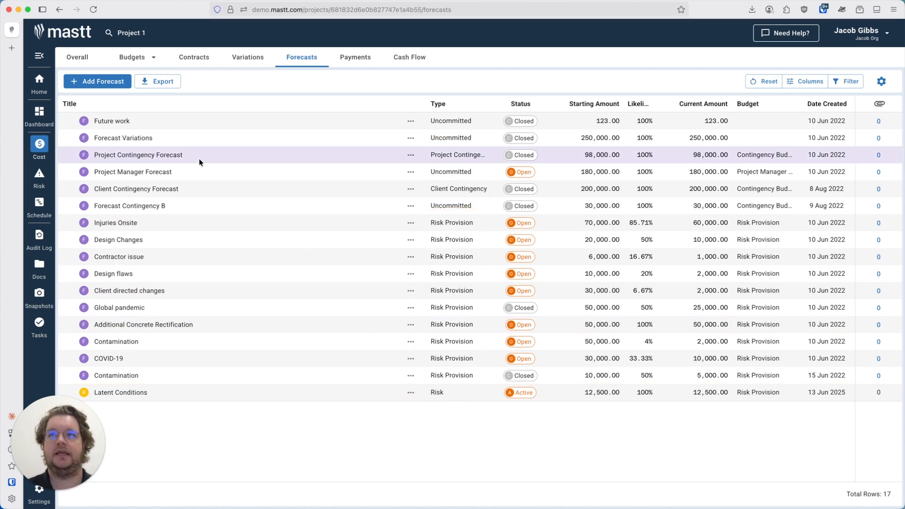
left_click(79, 58)
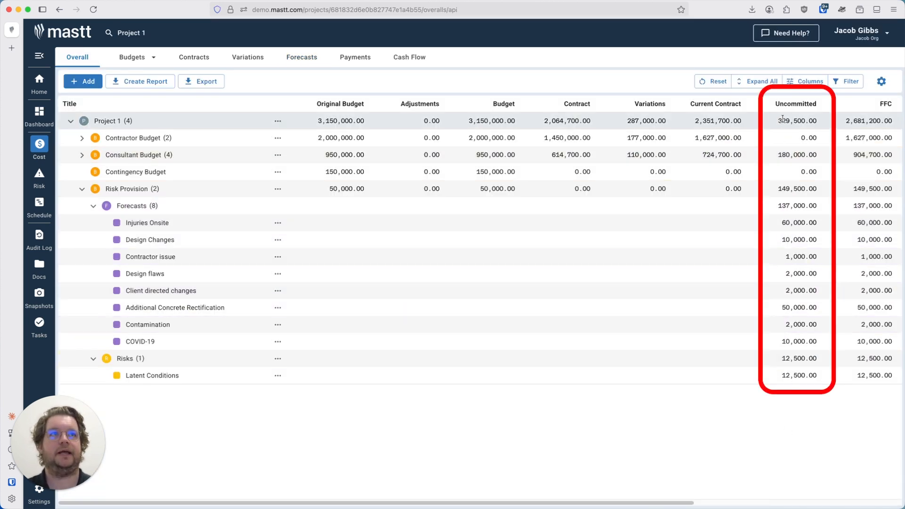
mouse_move(886, 105)
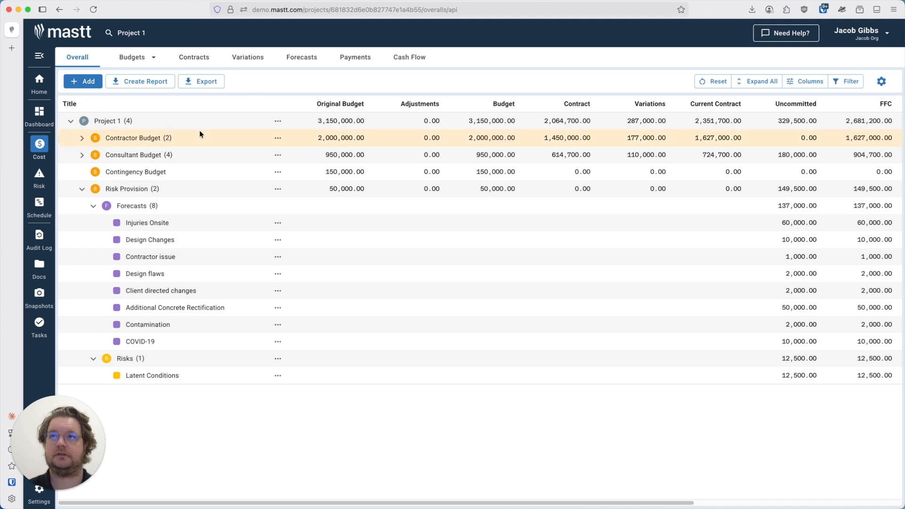
- Examine the options for adding a forecast from the overall cost page and from the Risk Provision budget
left_click(96, 81)
left_click(295, 93)
left_click(278, 188)
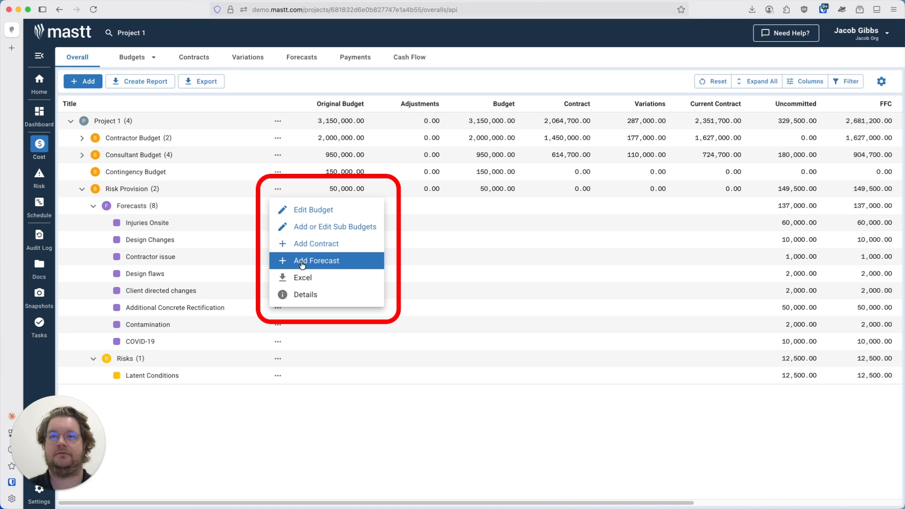
- Open a new forecast form from the forecasts register and review the available Type and Status options
left_click(303, 59)
left_click(303, 59)
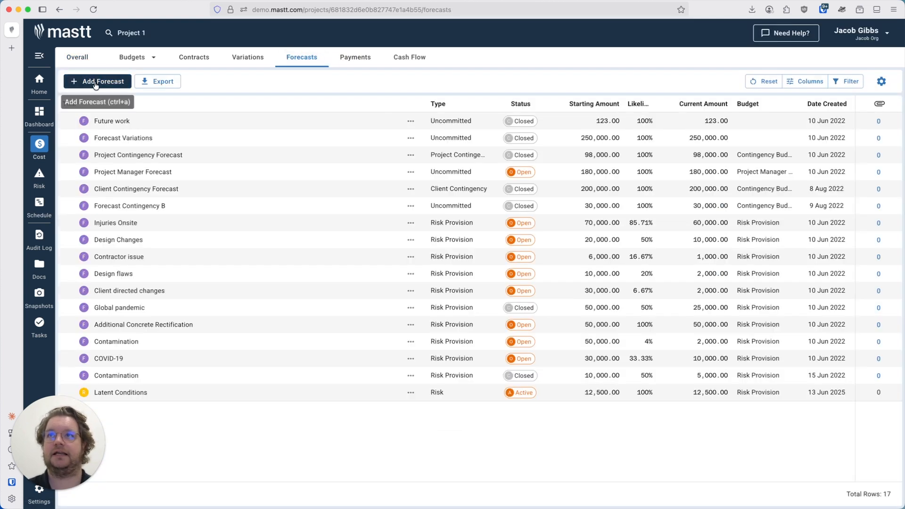
left_click(95, 82)
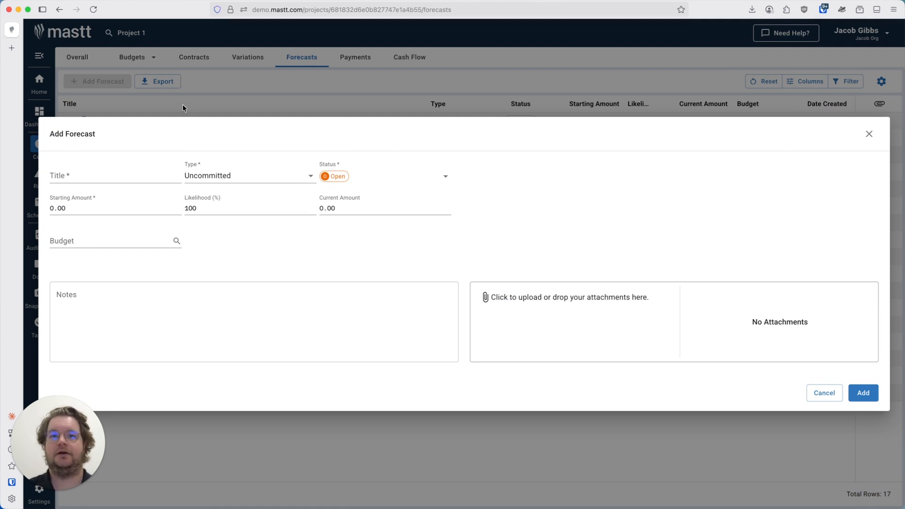
left_click(122, 175)
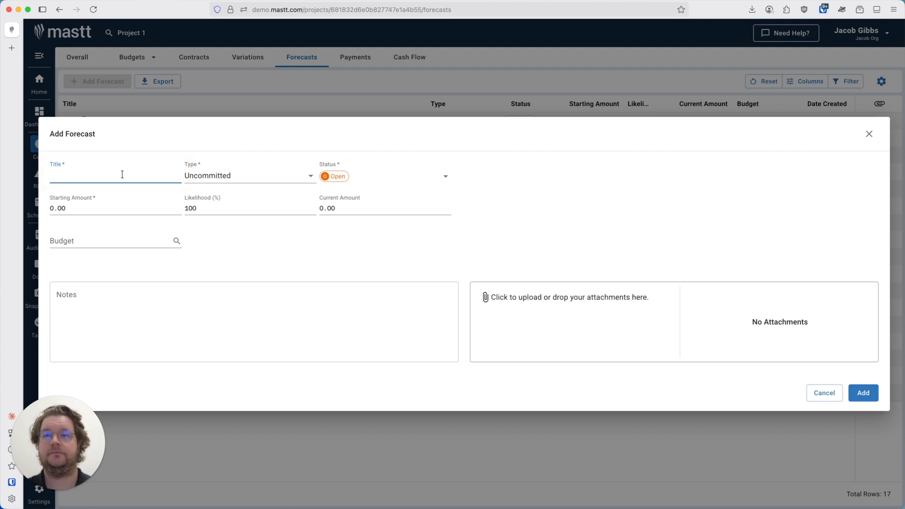
left_click(256, 177)
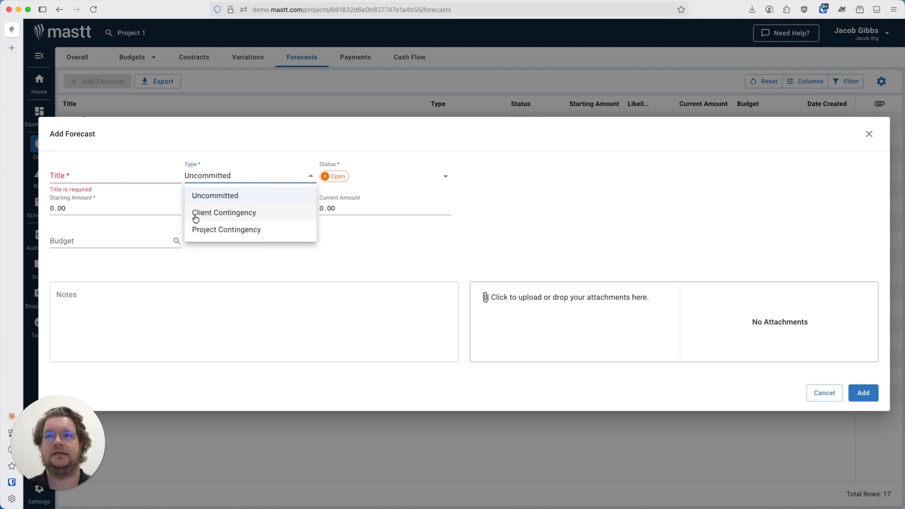
left_click(375, 242)
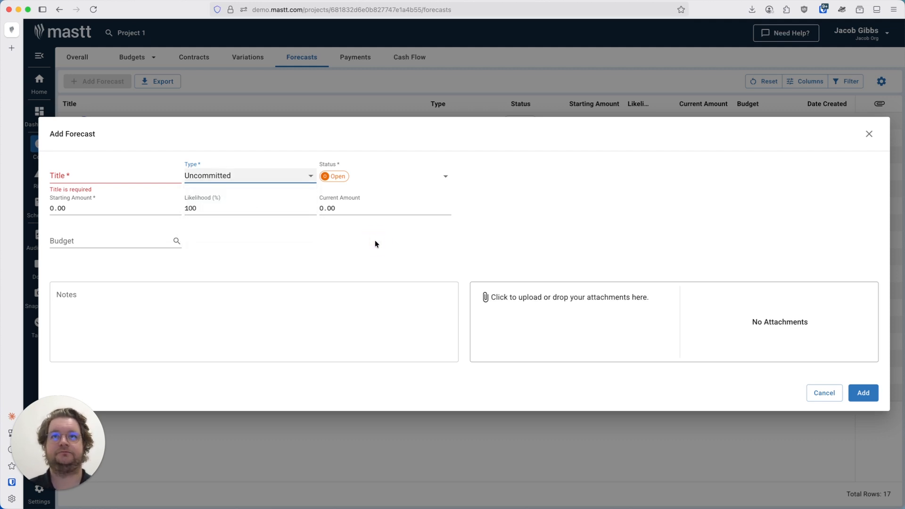
left_click(373, 176)
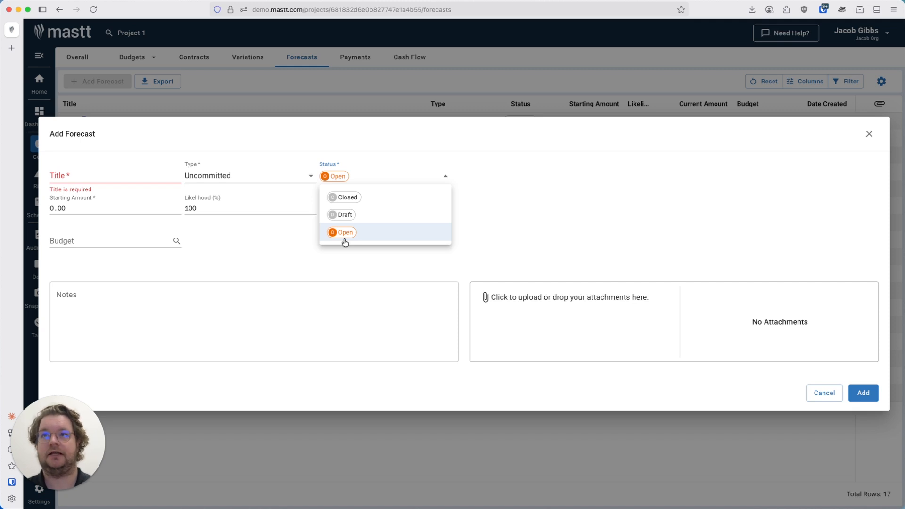
left_click(242, 267)
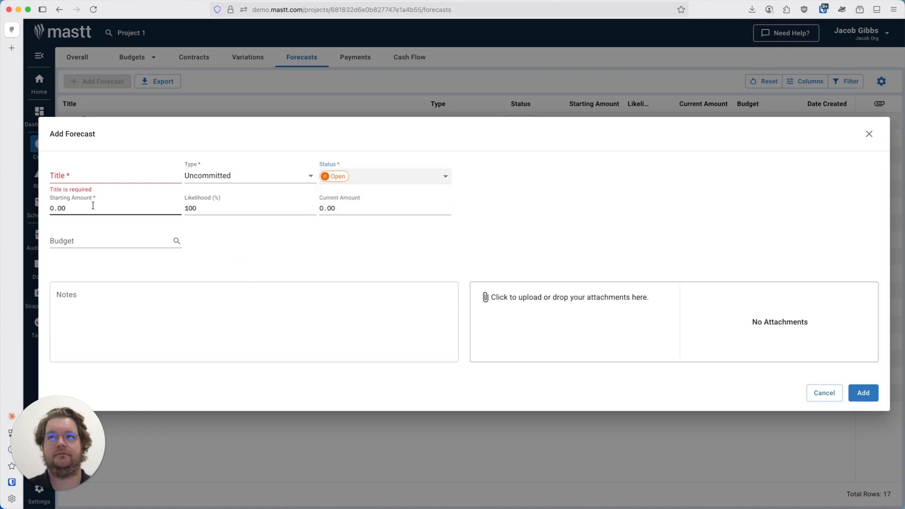
- Set the new forecast's starting amount to 10,000
left_click(78, 208)
double_click(78, 208)
type("10000")
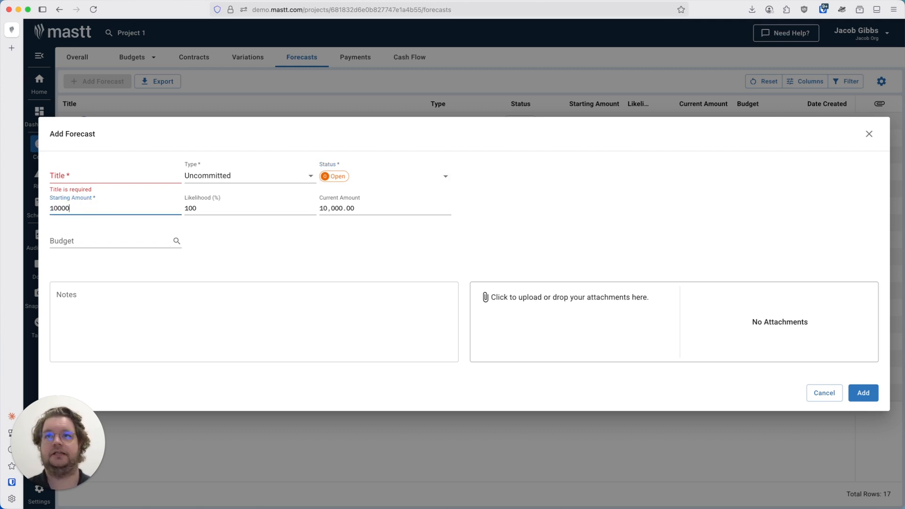
left_click(201, 208)
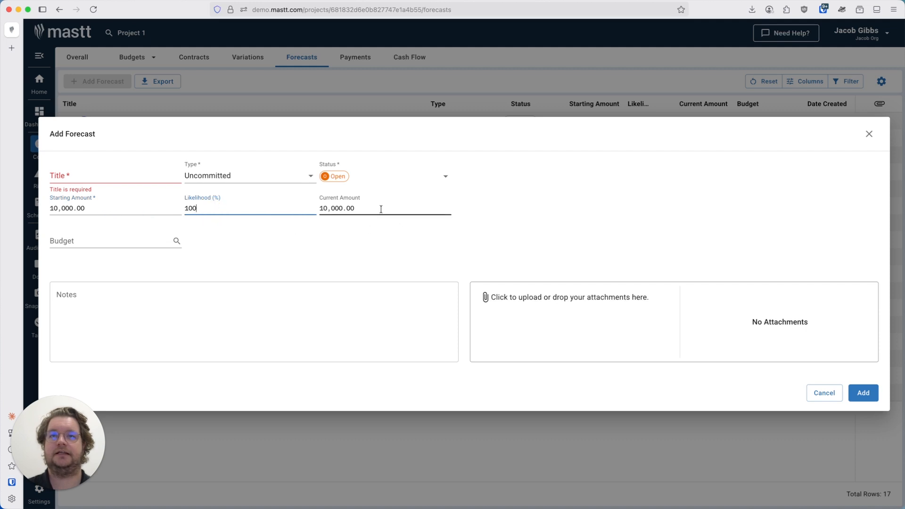
- Set the new forecast's type to Client Contingency and examine its contingency amount and likelihood fields
left_click(225, 174)
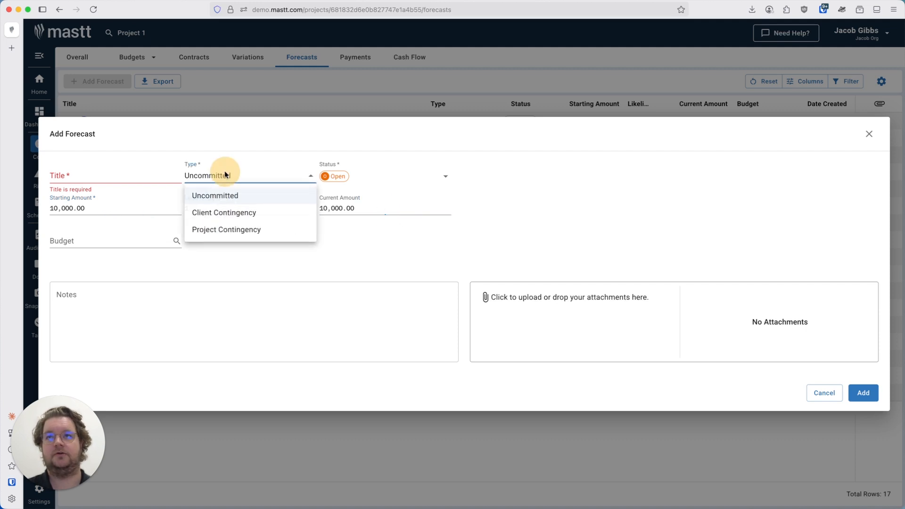
left_click(218, 211)
left_click(98, 208)
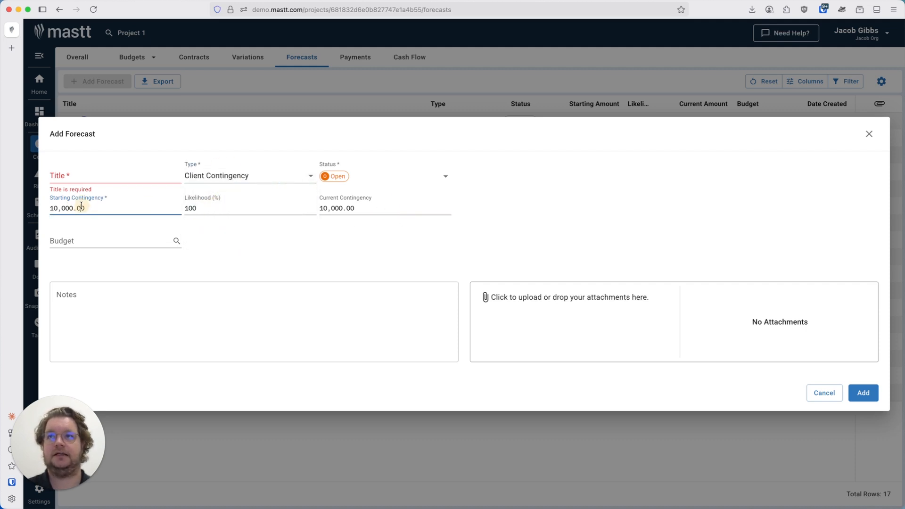
left_click(206, 208)
left_click(359, 209)
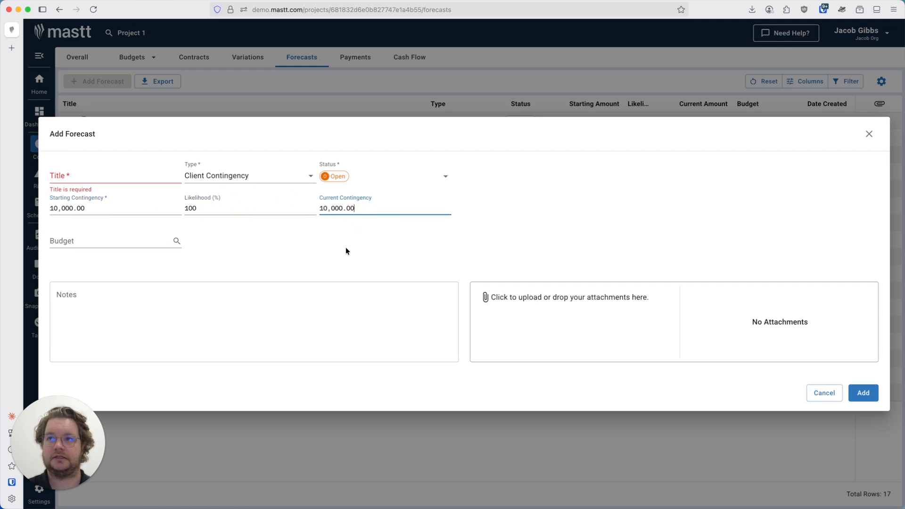
- Return the new forecast's type to Uncommitted and set its likelihood to 80%
left_click(268, 178)
left_click(252, 199)
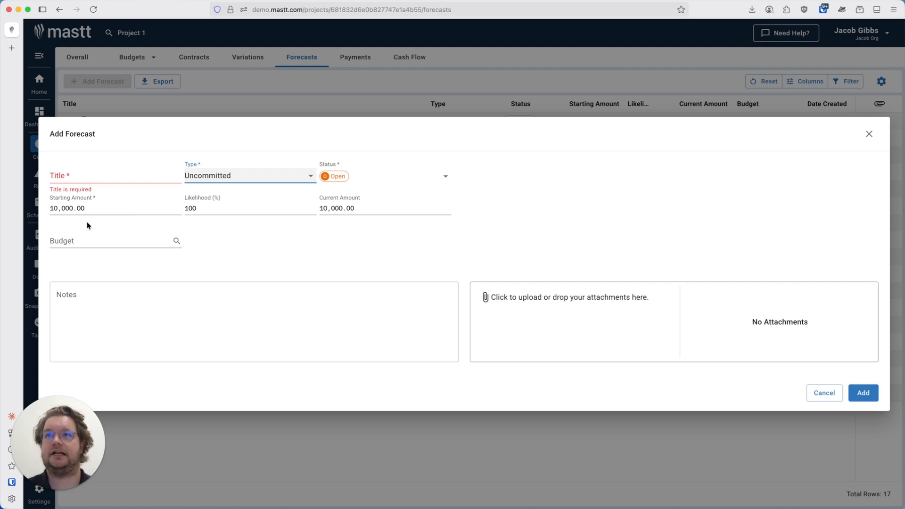
double_click(210, 208)
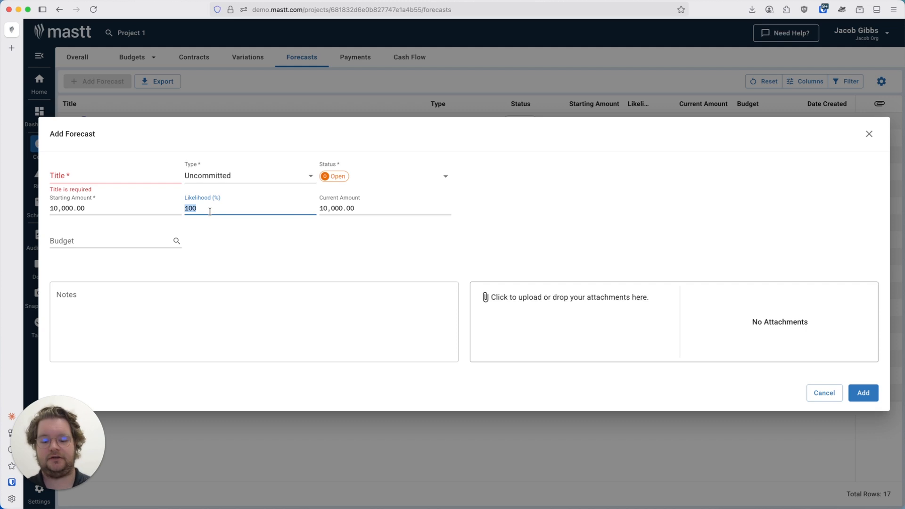
type("80")
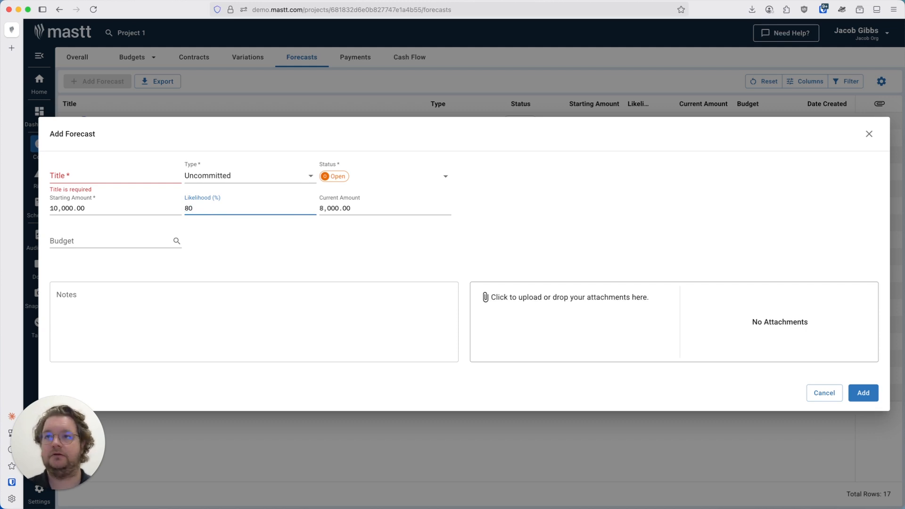
left_click(293, 244)
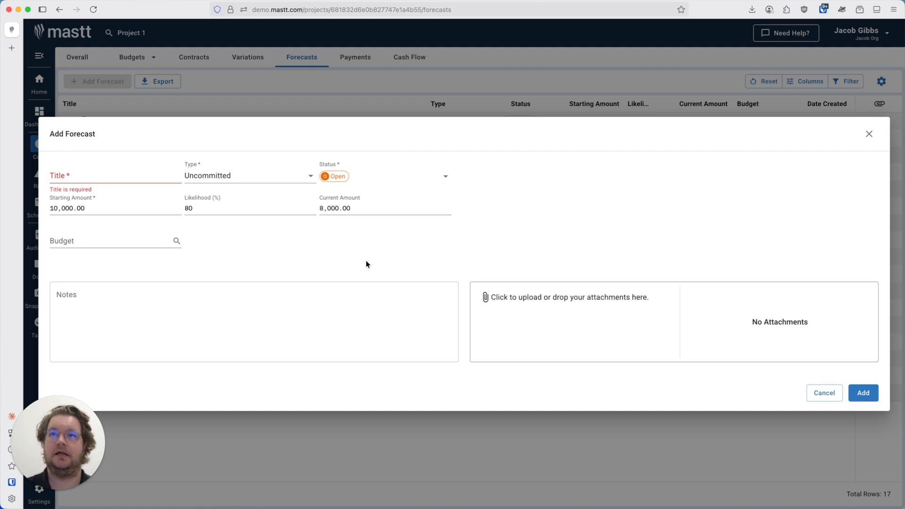
- Change the new forecast's type to Client Contingency and search for "con" among the budgets it can be linked to
left_click(239, 176)
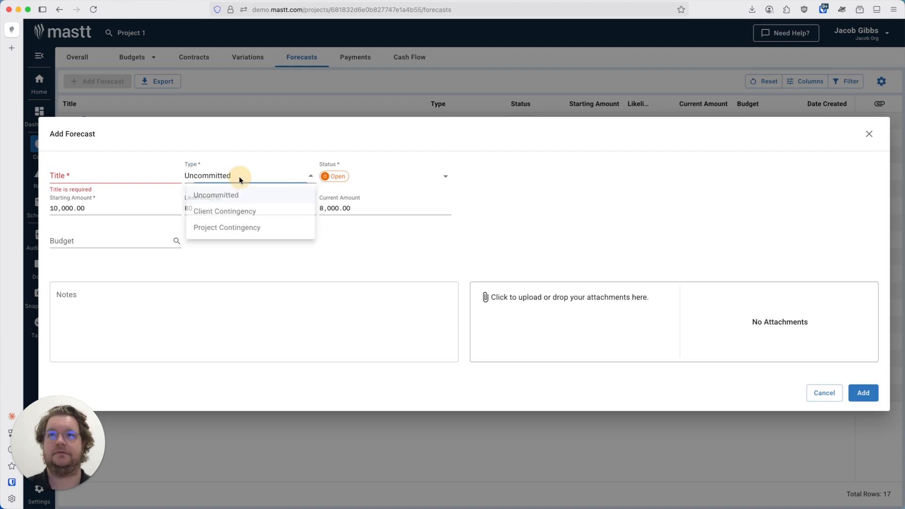
left_click(244, 218)
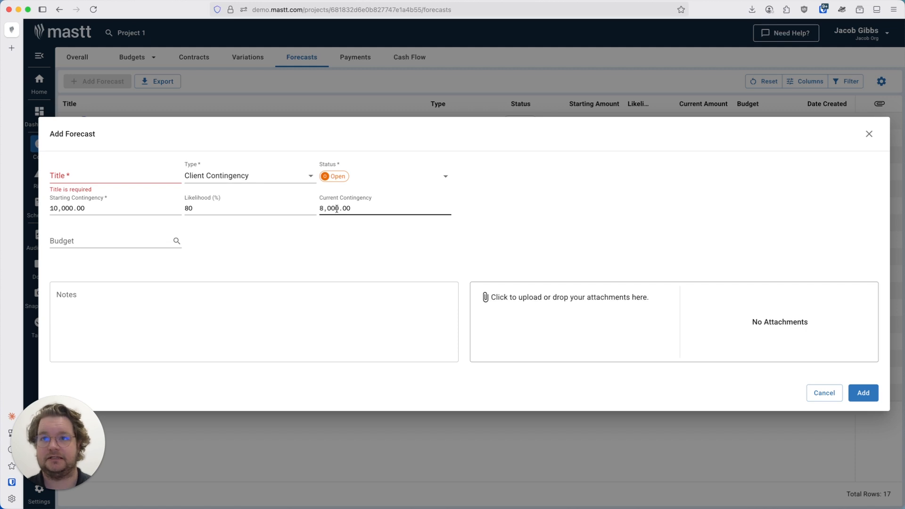
left_click(213, 208)
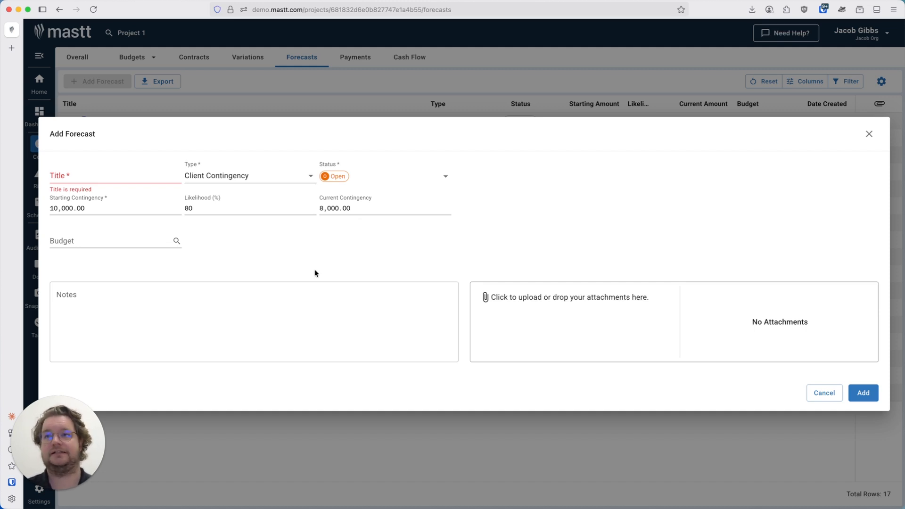
left_click(115, 243)
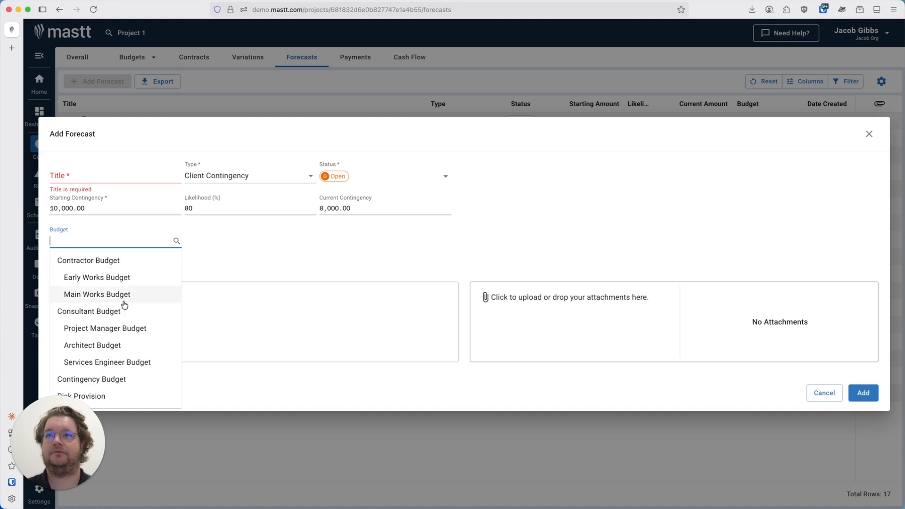
type("c")
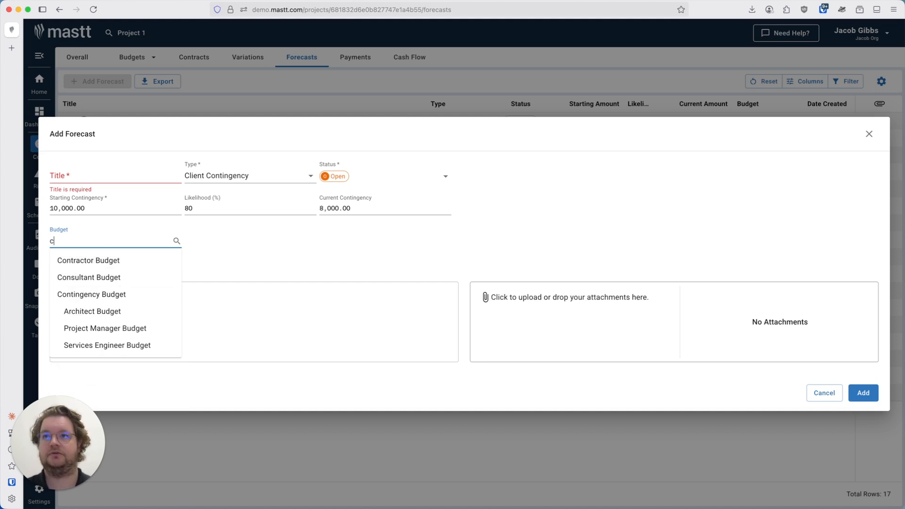
type("on")
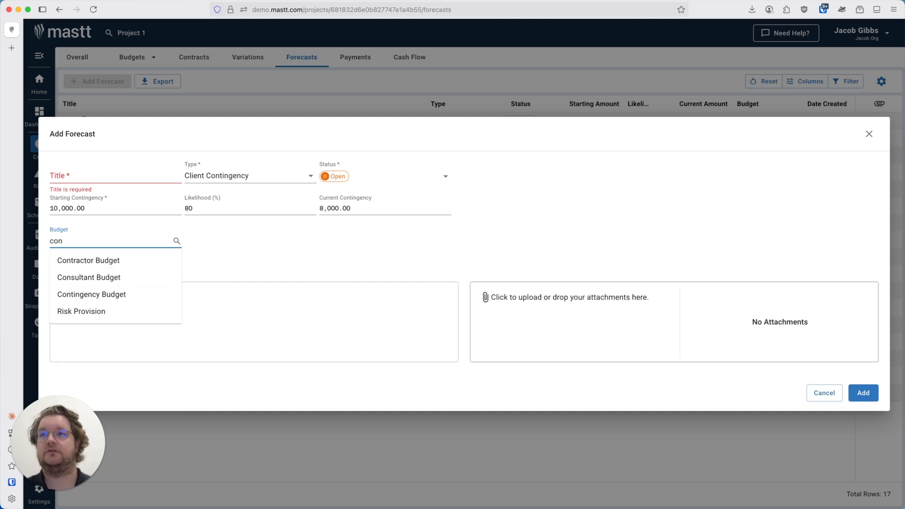
left_click(267, 256)
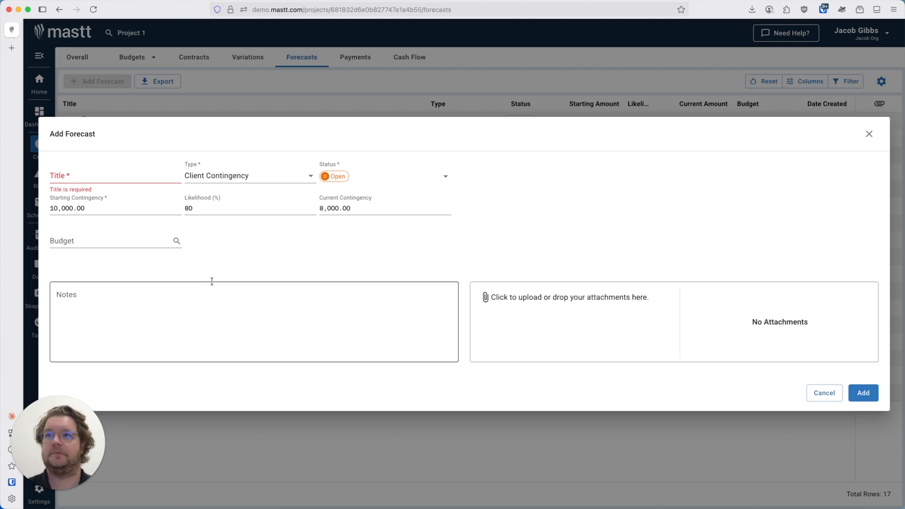
- Look at the notes field and discard the new forecast form without saving
left_click(149, 305)
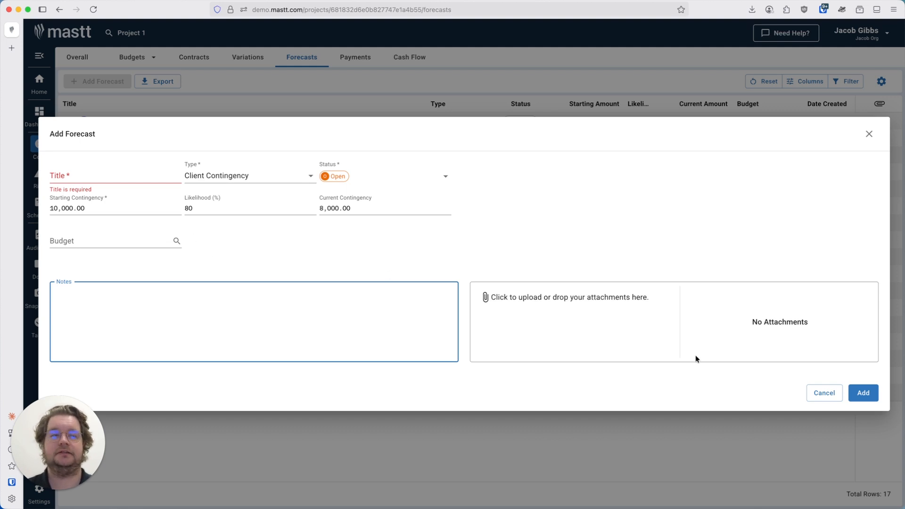
left_click(868, 399)
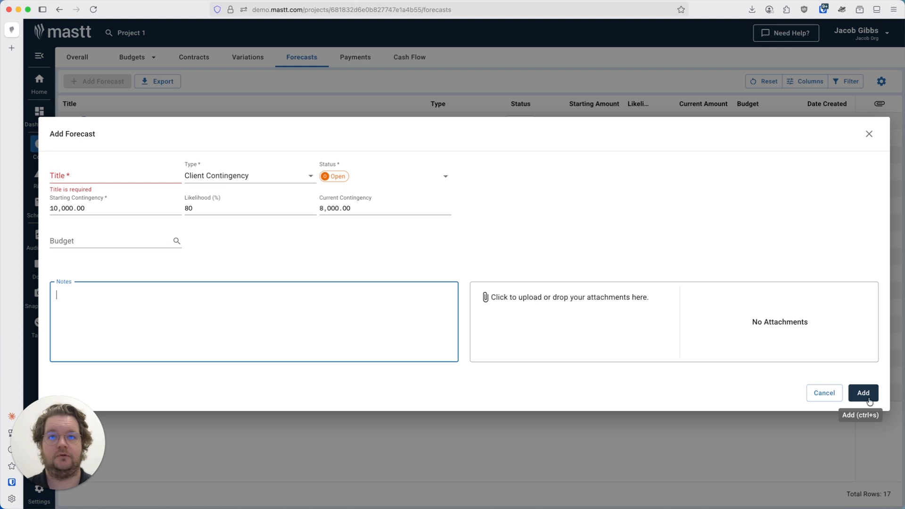
left_click(823, 396)
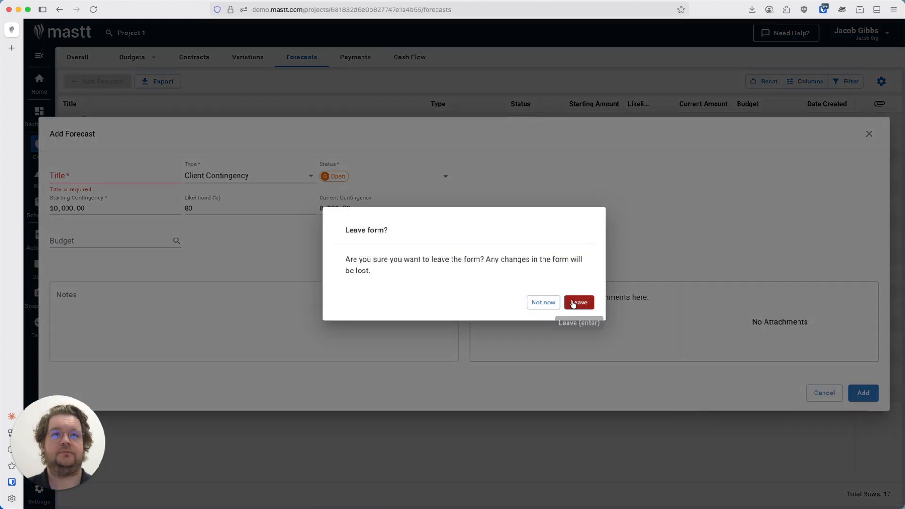
left_click(573, 304)
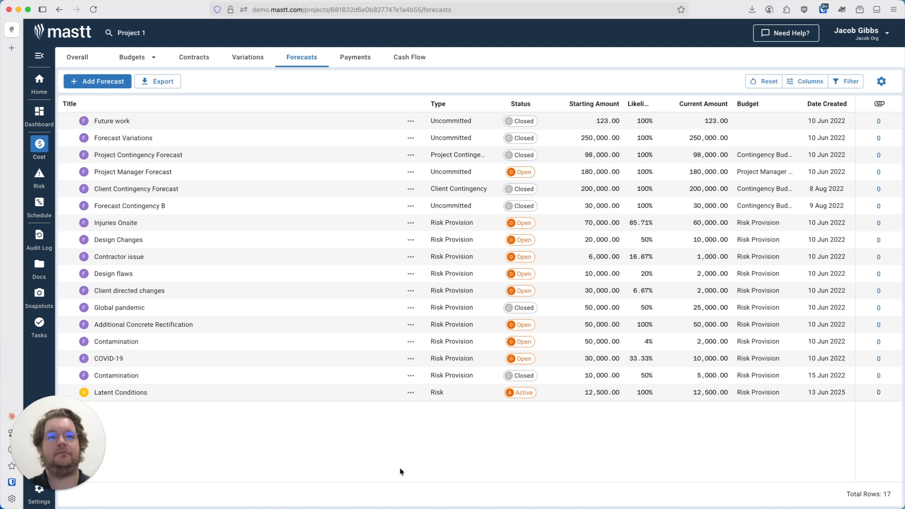
- Set the Project Contingency Forecast's status to Open and save the update
left_click(412, 173)
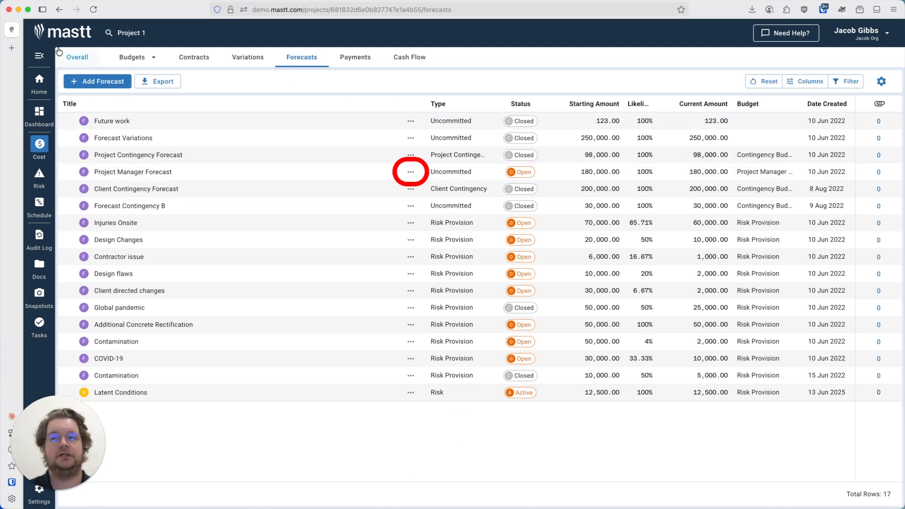
left_click(411, 156)
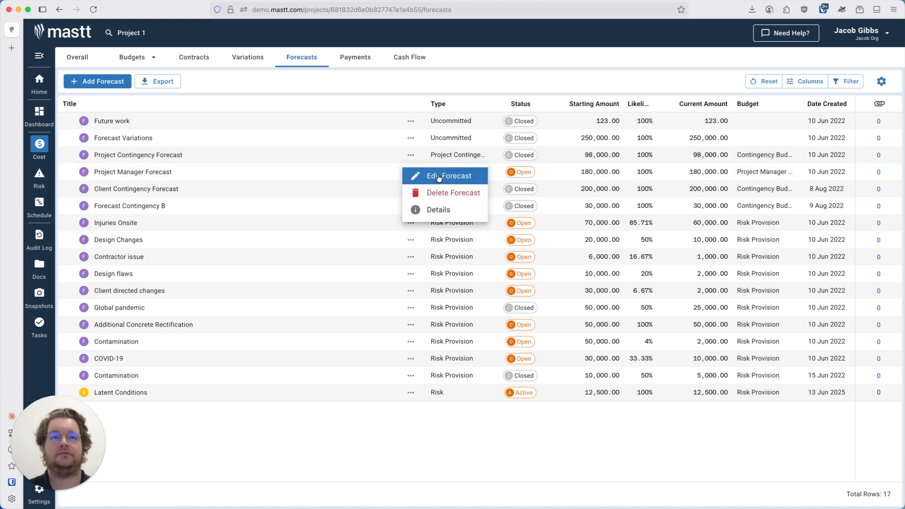
left_click(438, 177)
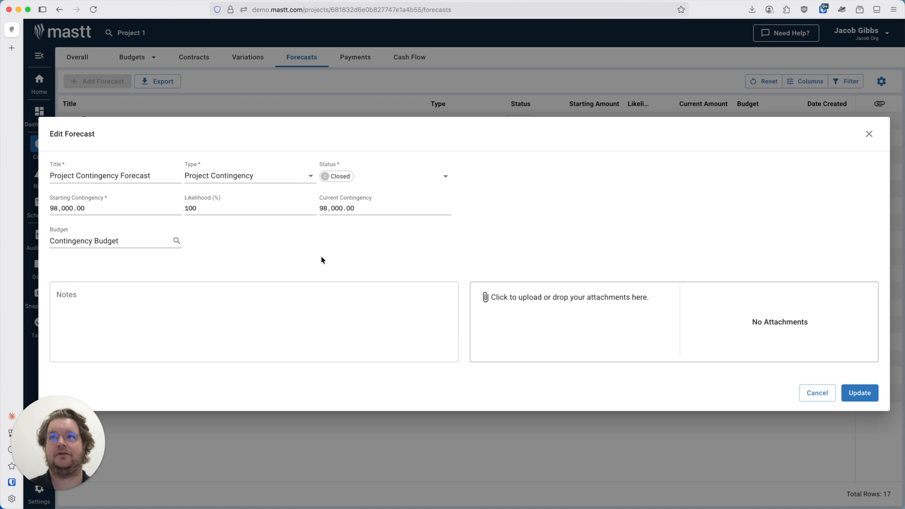
left_click(373, 182)
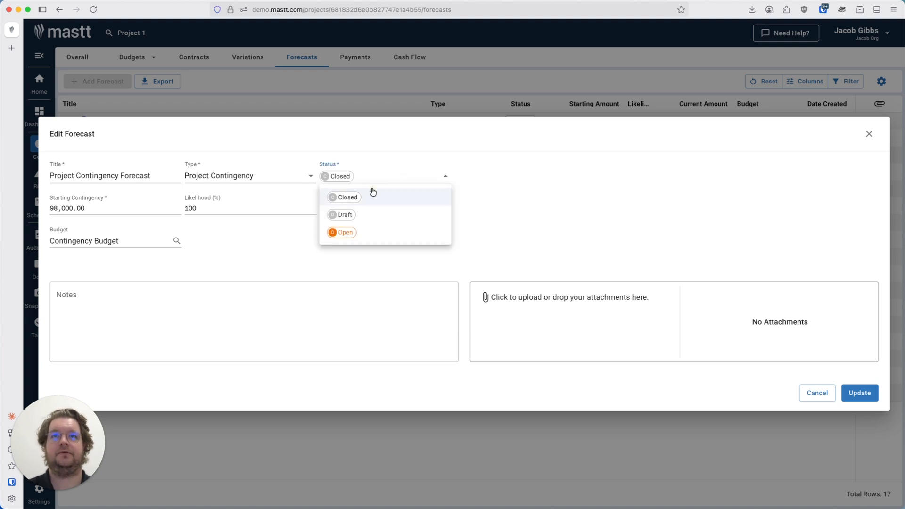
left_click(373, 232)
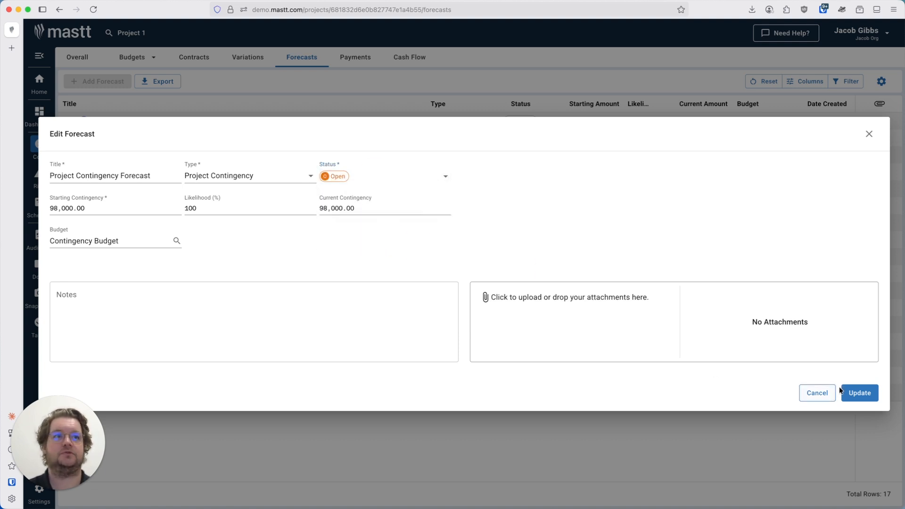
left_click(860, 393)
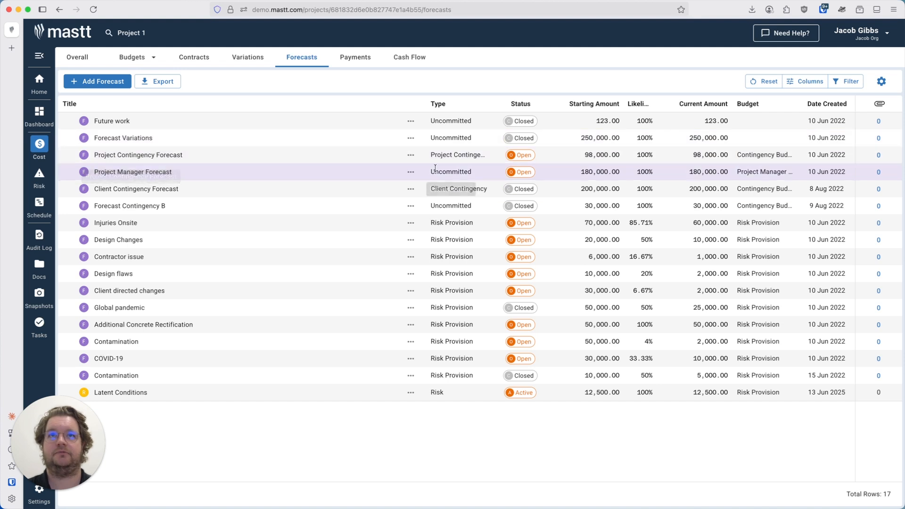
- Examine the Contingency Budget's forecast in the overall cost overview, collapse Risk Provision, and return to the forecasts register
left_click(77, 57)
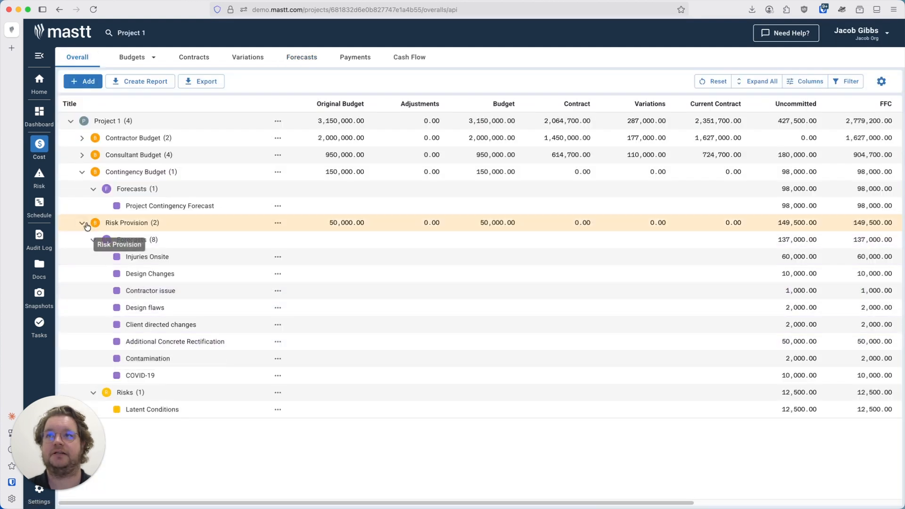
left_click(83, 224)
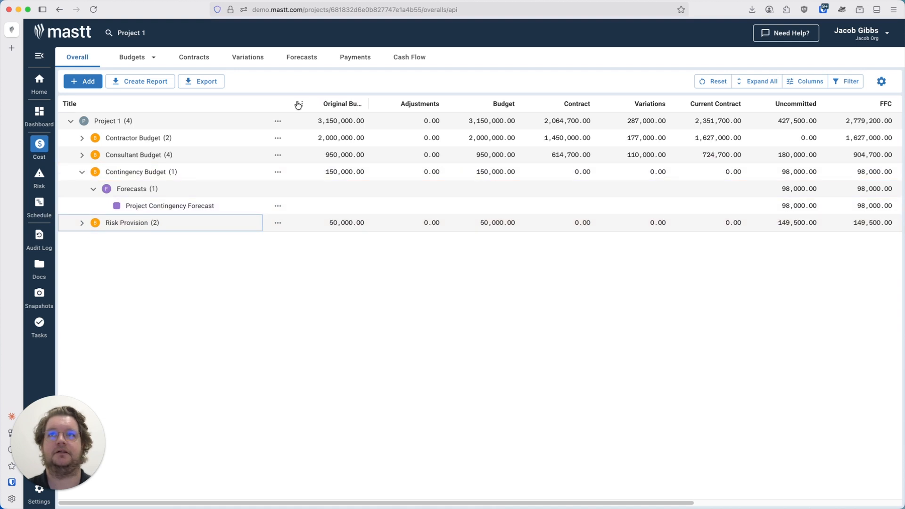
left_click(296, 57)
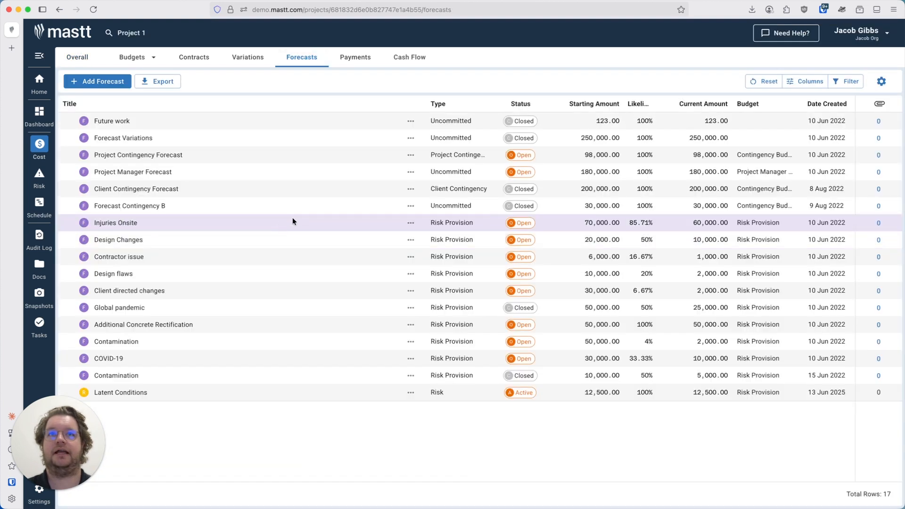
- Set the Project Contingency Forecast's status to Closed, save it, and check the Contingency Budget in the overall cost overview
left_click(411, 155)
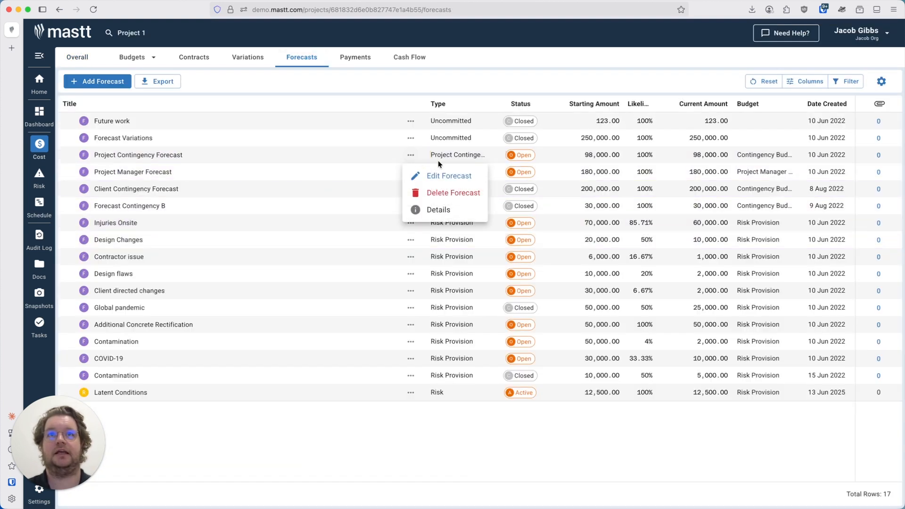
left_click(436, 176)
left_click(377, 177)
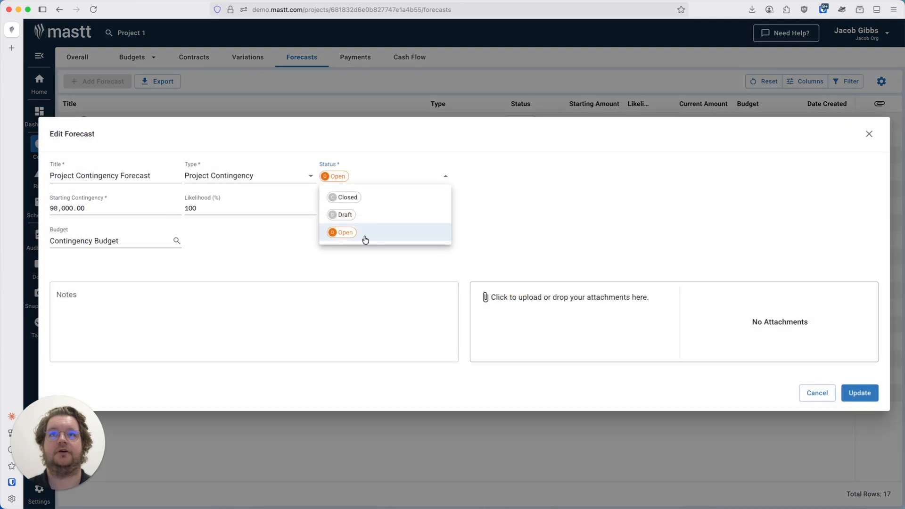
left_click(372, 199)
left_click(860, 393)
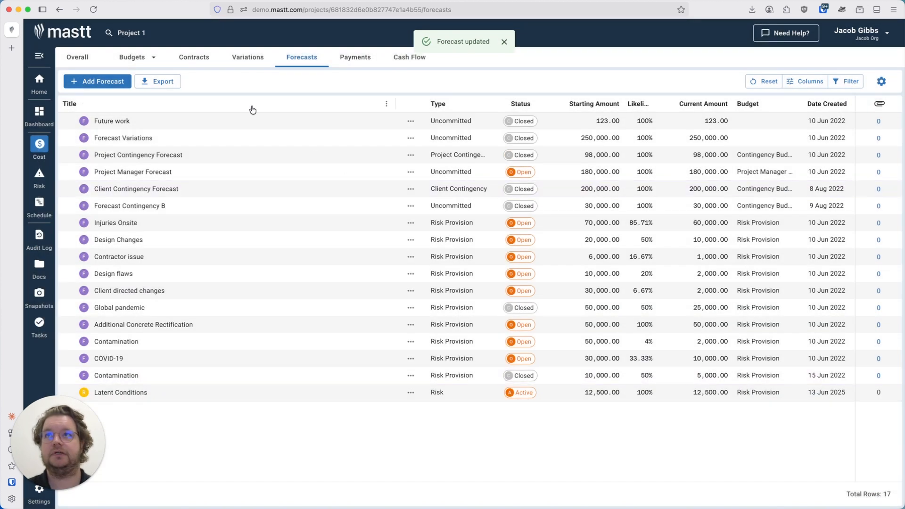
left_click(73, 61)
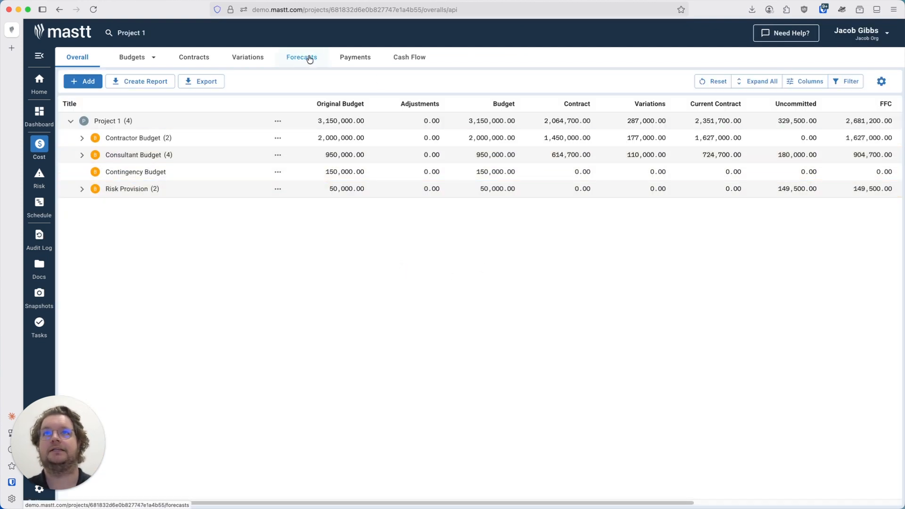
- Return to the forecasts register and compare the actions available for Project Contingency Forecast and the Latent Conditions risk
left_click(288, 57)
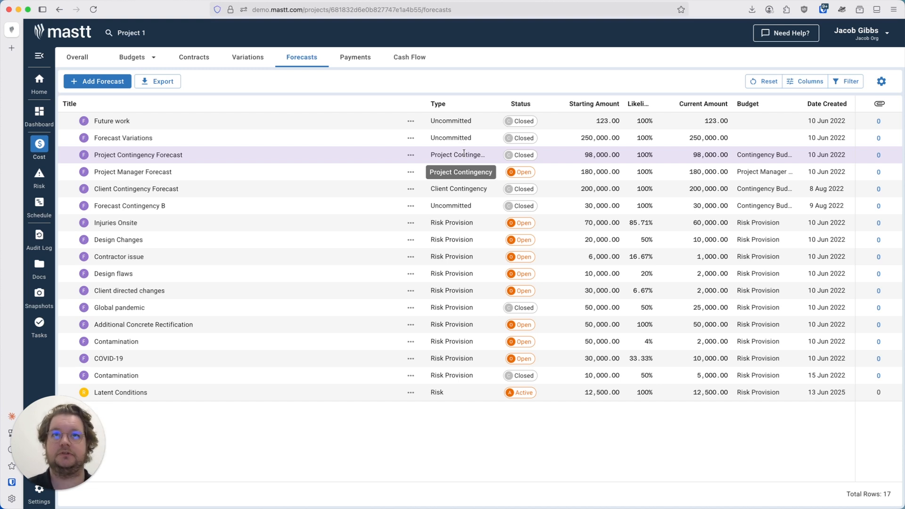
left_click(410, 155)
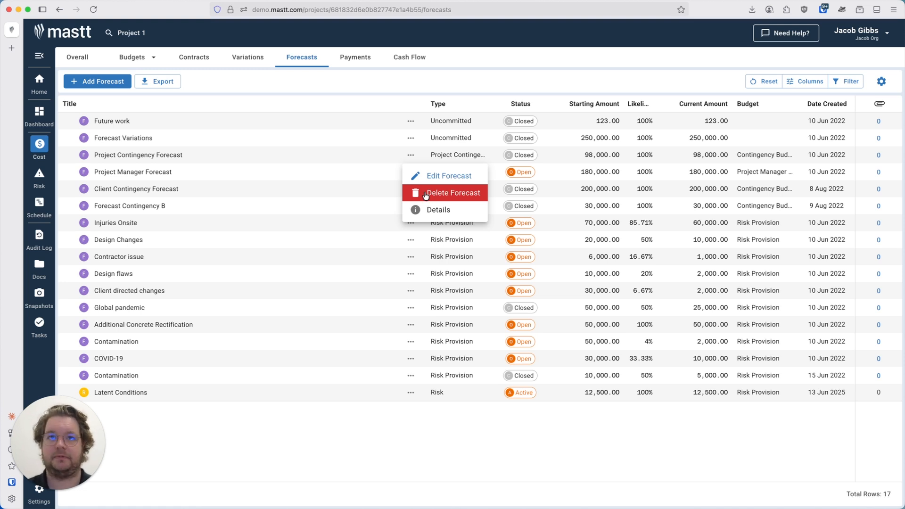
left_click(409, 408)
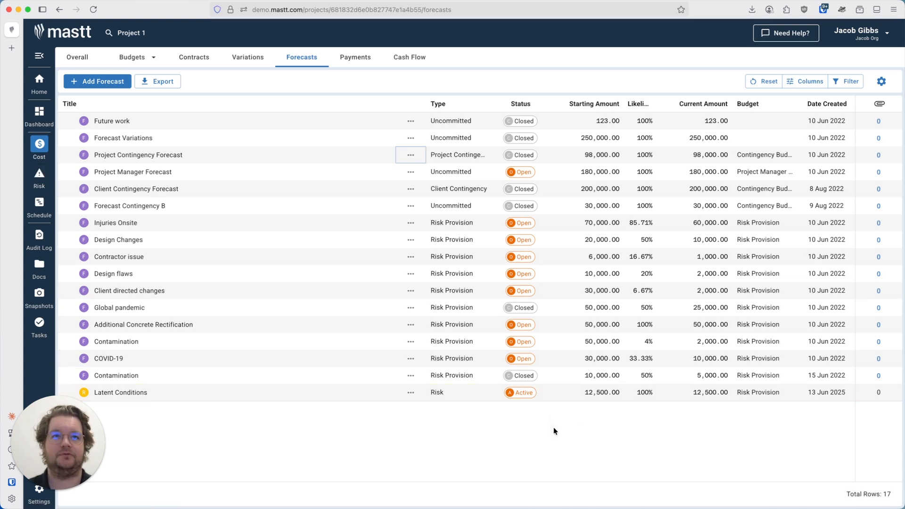
left_click(268, 448)
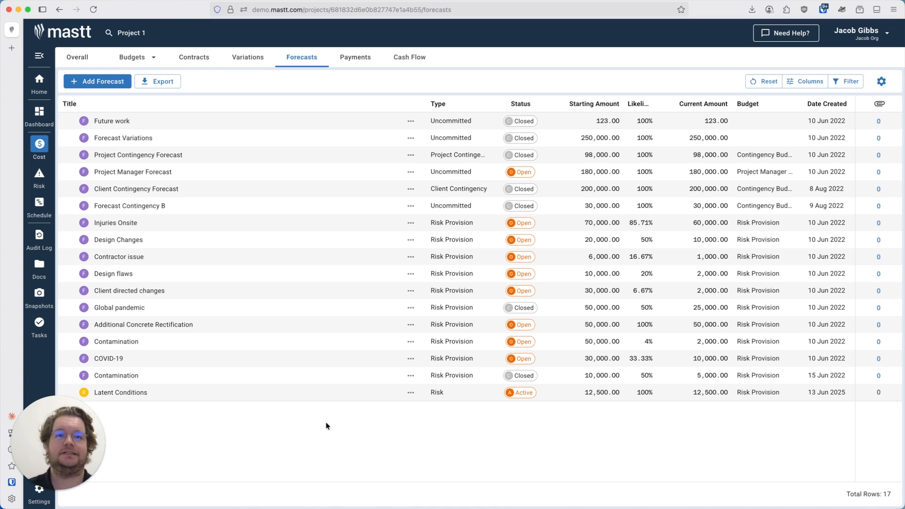
left_click(413, 397)
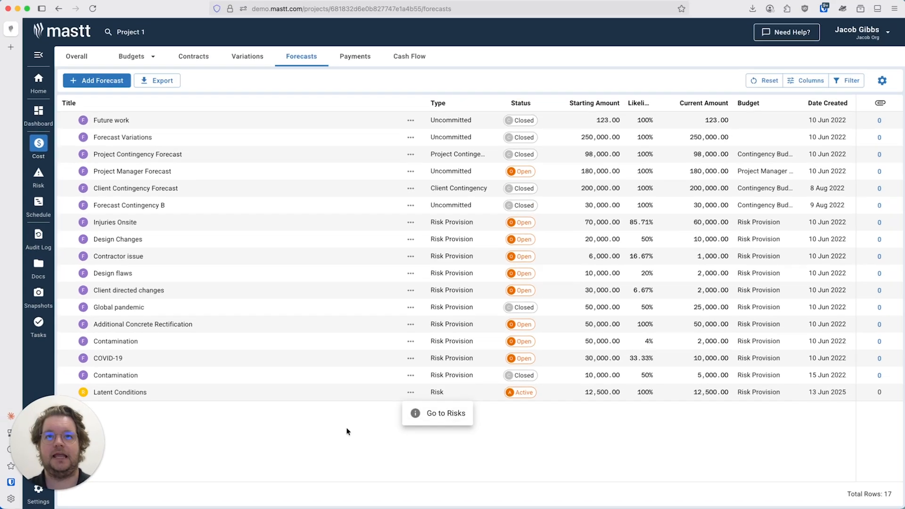
left_click(313, 410)
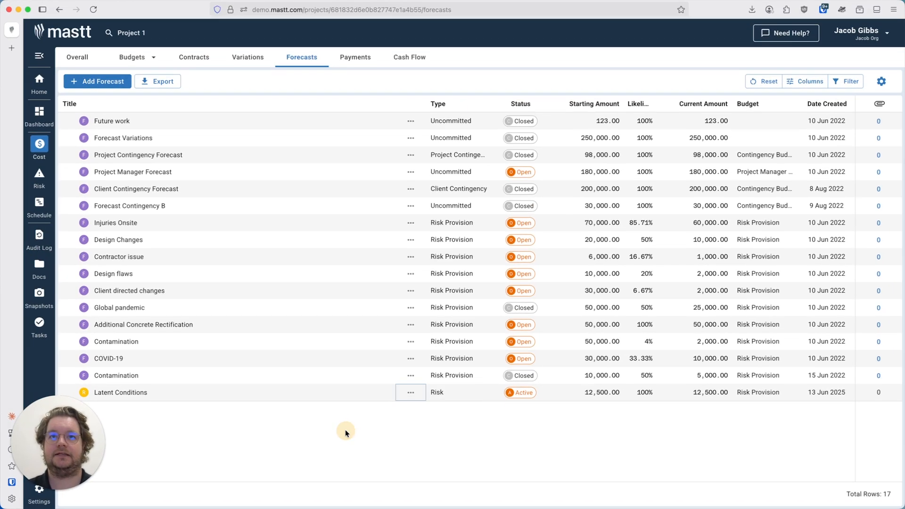